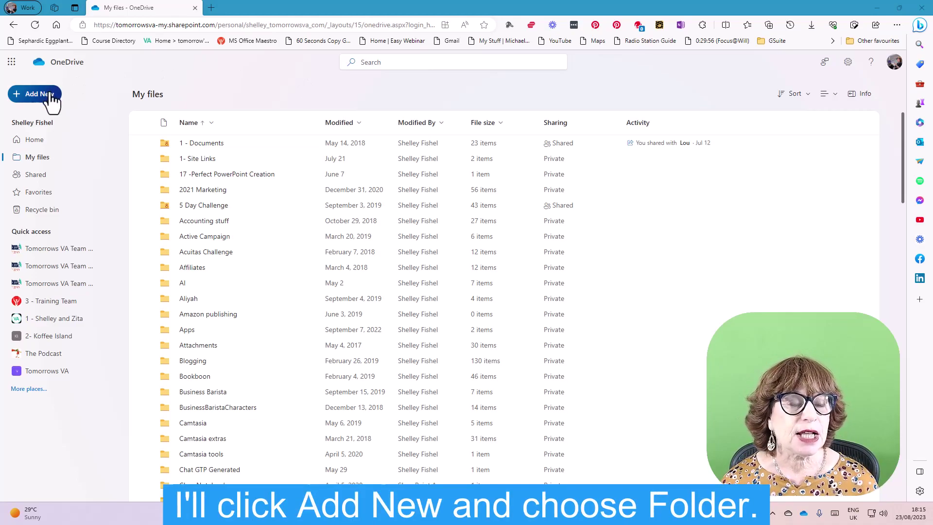
# Step: Create a new folder named 'Request for Images' in My files and scroll down to locate it
pyautogui.click(22, 96)
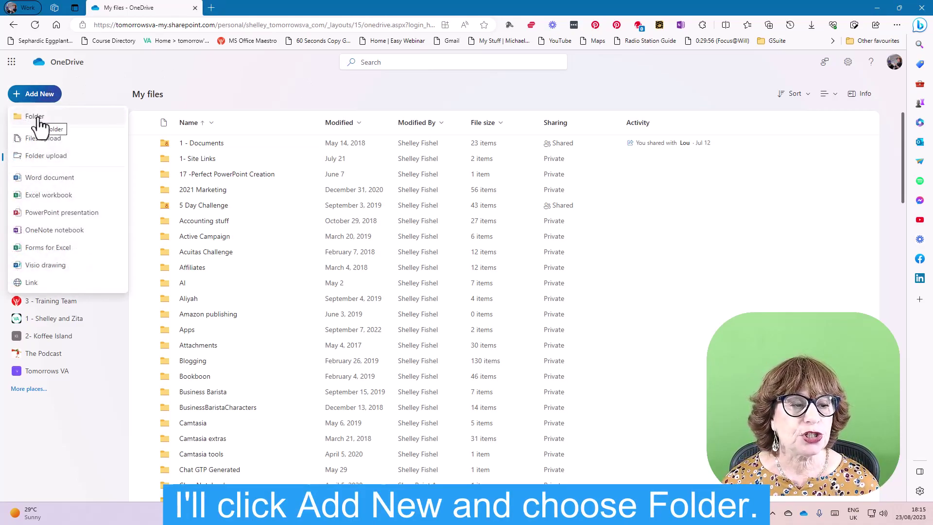
pyautogui.click(35, 117)
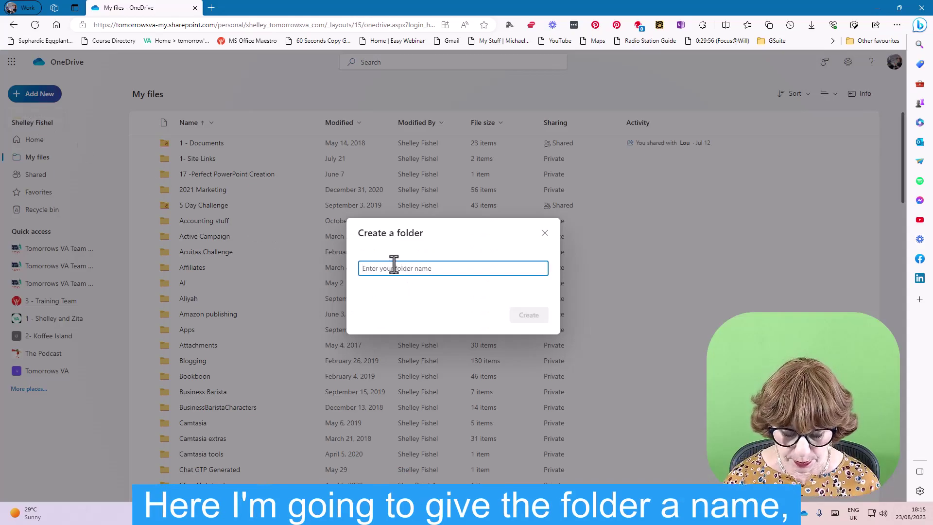
pyautogui.write('Re')
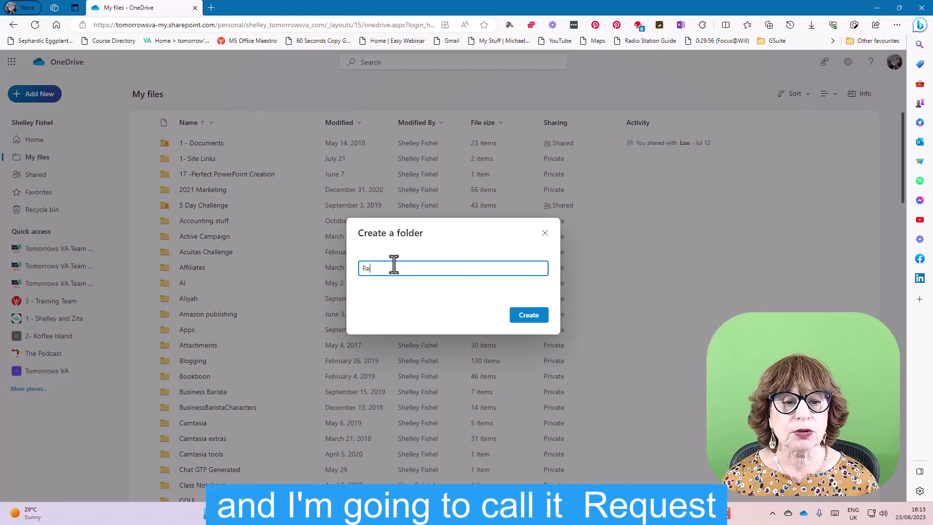
pyautogui.write('quest for')
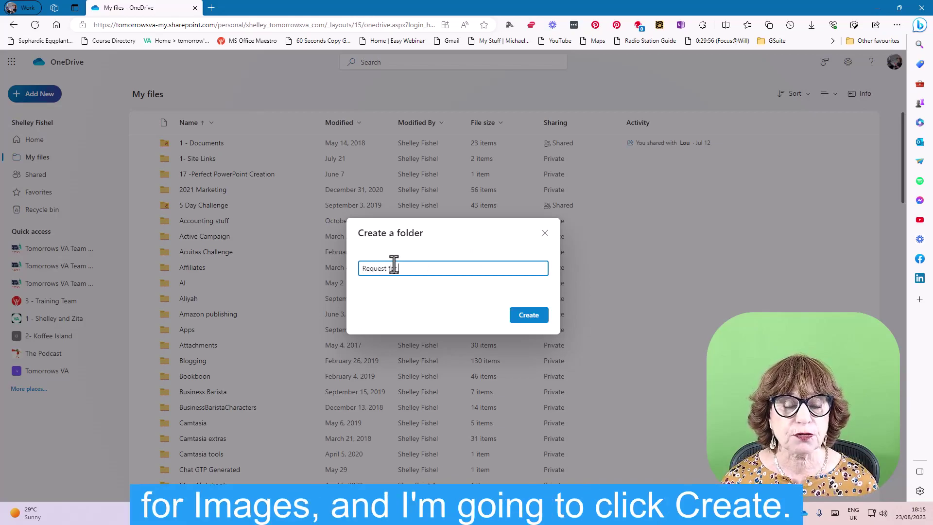
pyautogui.write(' Images')
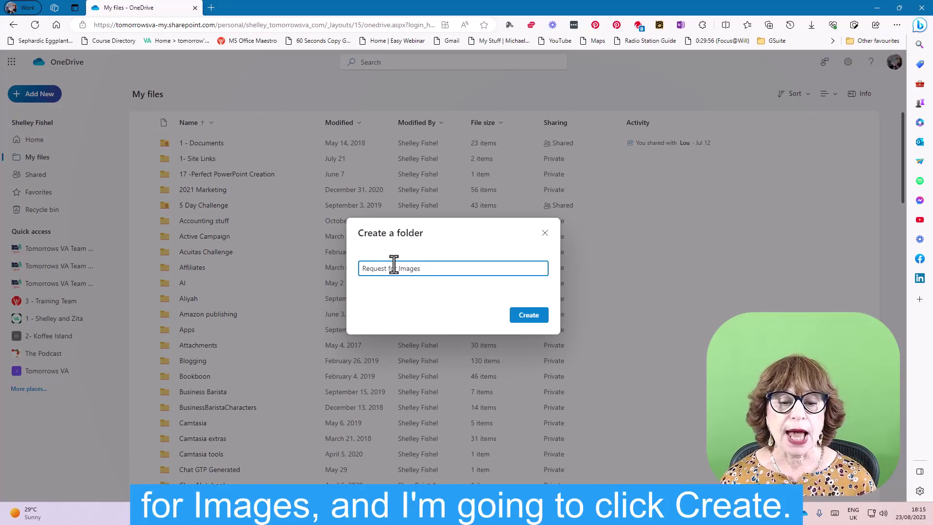
pyautogui.click(524, 315)
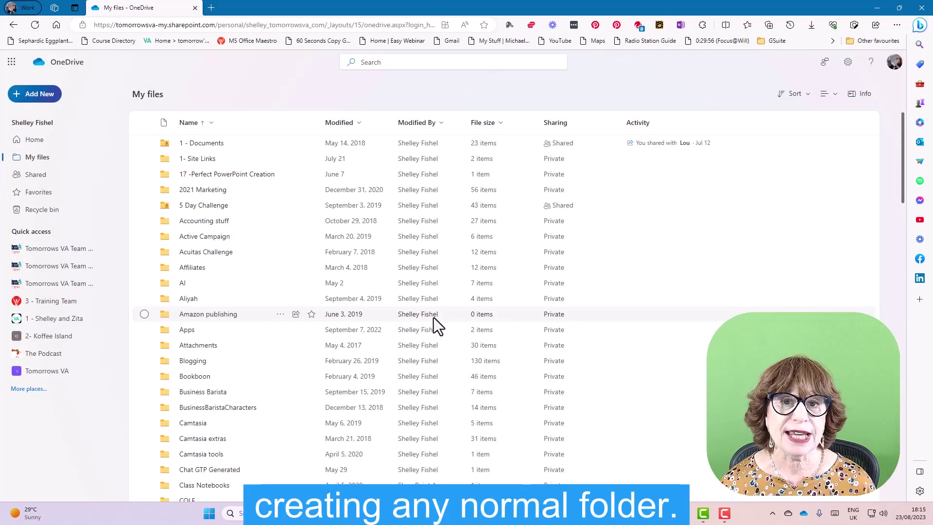
pyautogui.scroll(-1, 272, 316)
pyautogui.scroll(-14, 271, 316)
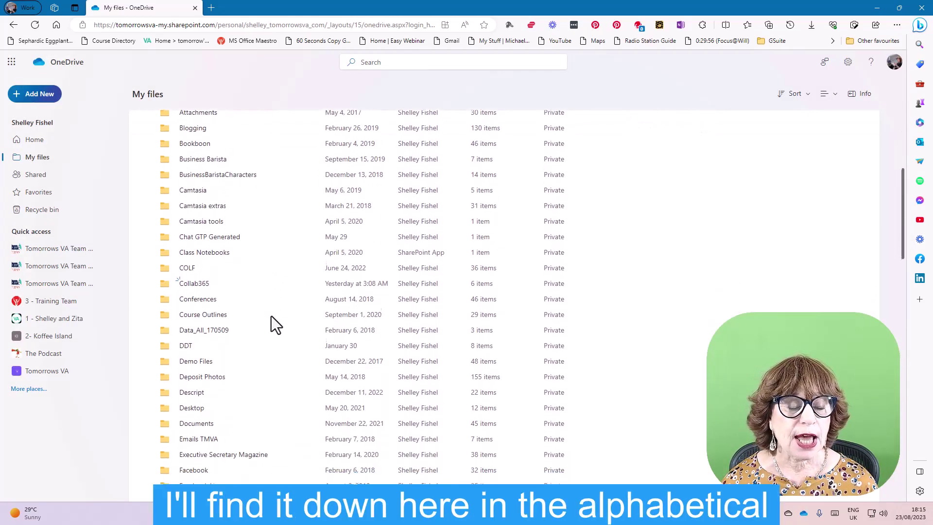
pyautogui.scroll(-10, 271, 316)
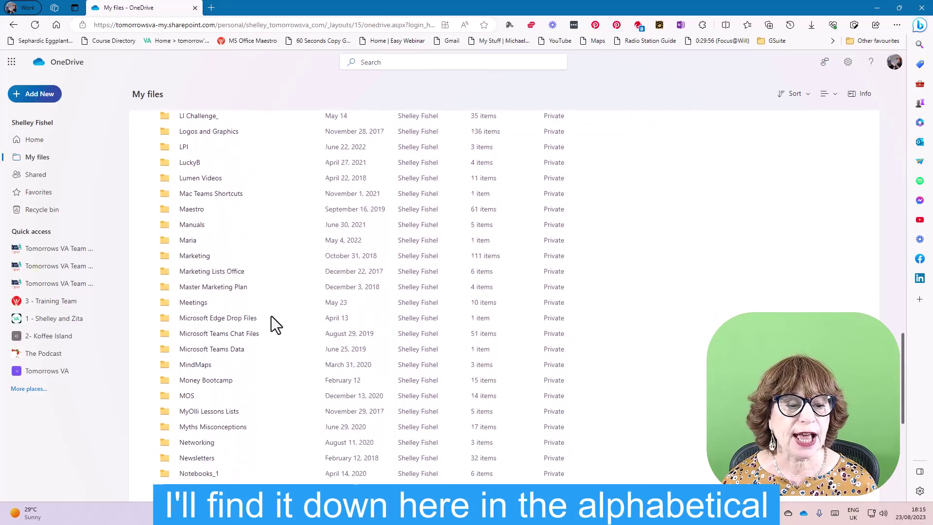
pyautogui.scroll(-12, 271, 316)
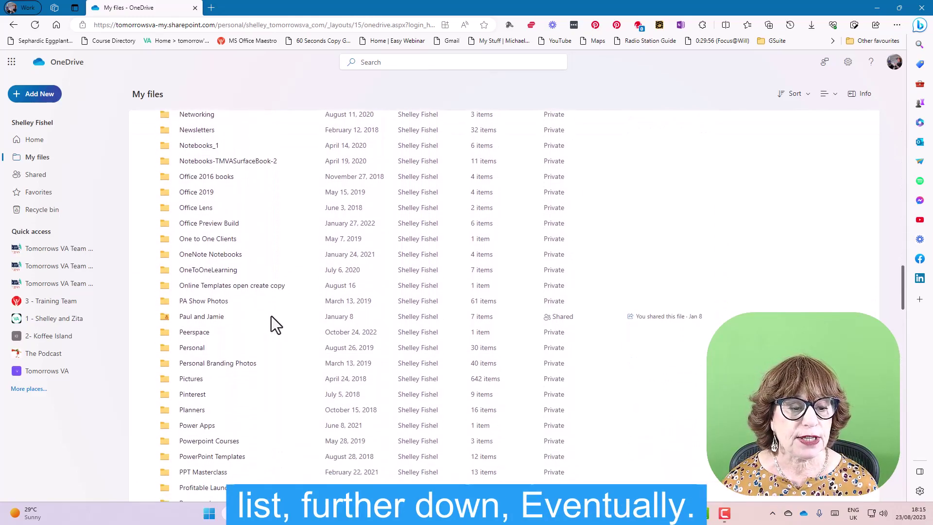
pyautogui.scroll(-1, 271, 315)
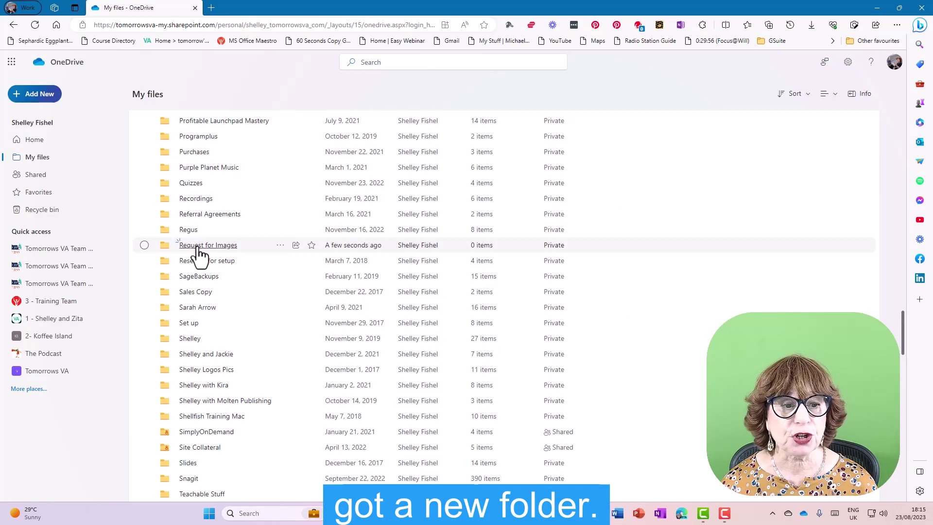
# Step: Start a file request on the Request for Images folder with the description 'Project Images'
pyautogui.click(280, 245)
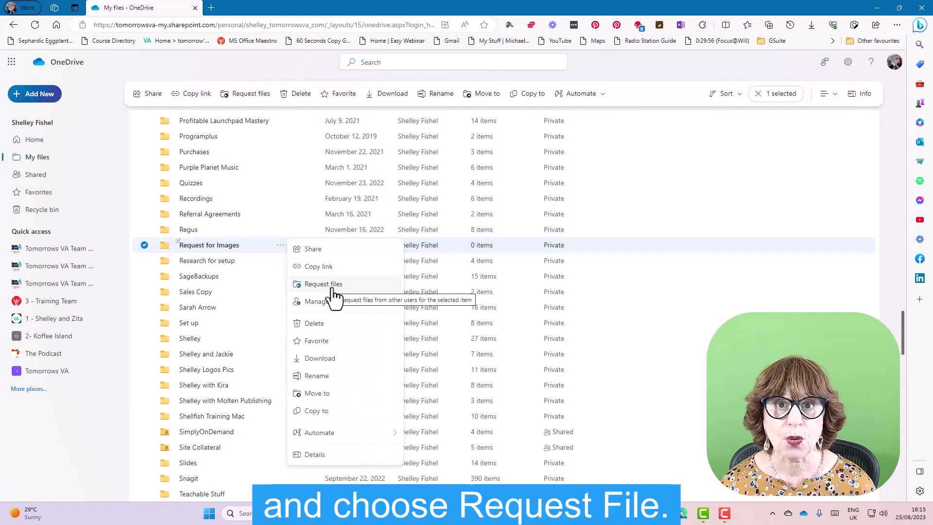
pyautogui.click(335, 286)
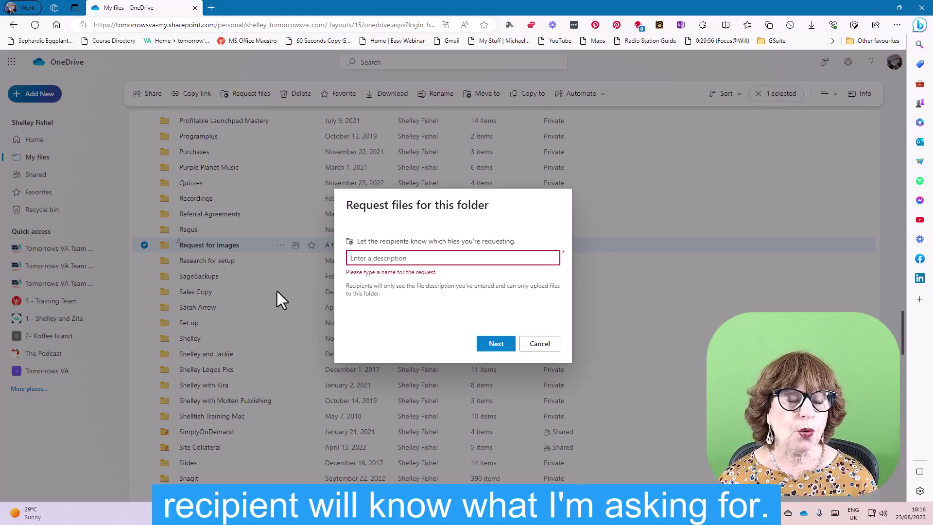
pyautogui.write('Proje')
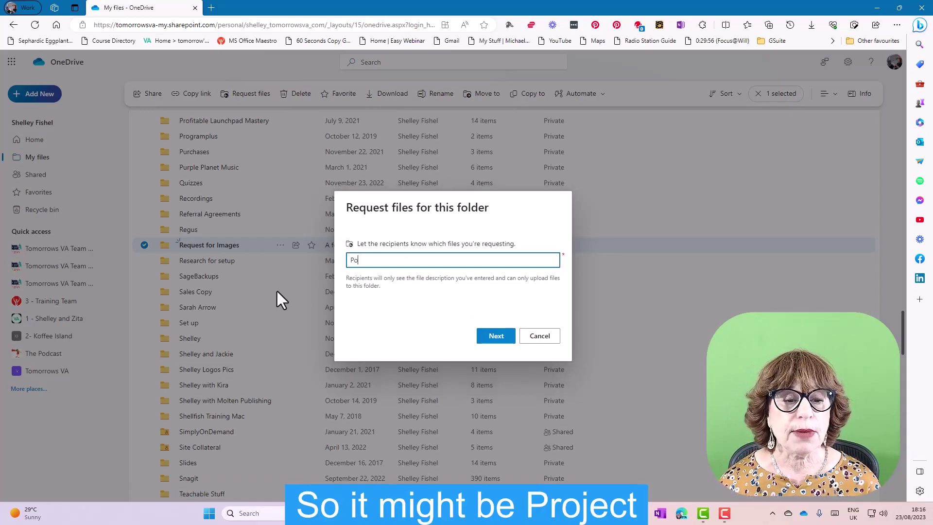
pyautogui.write('ct Images')
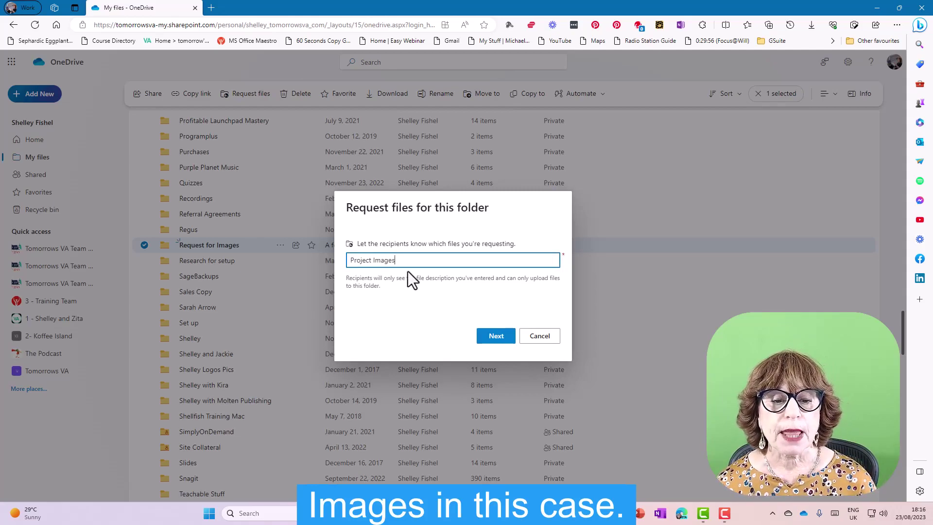
pyautogui.click(497, 336)
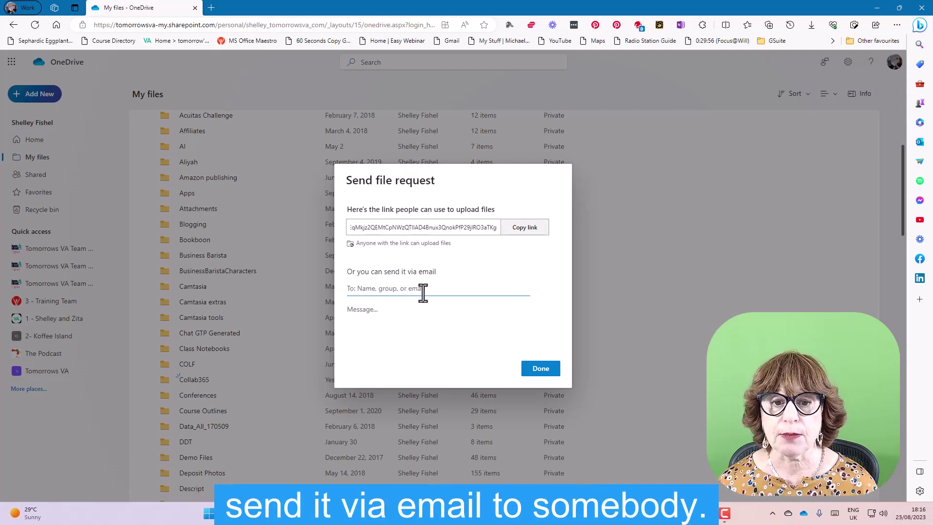
# Step: Copy the file request upload link from the Send file request dialog
pyautogui.click(530, 230)
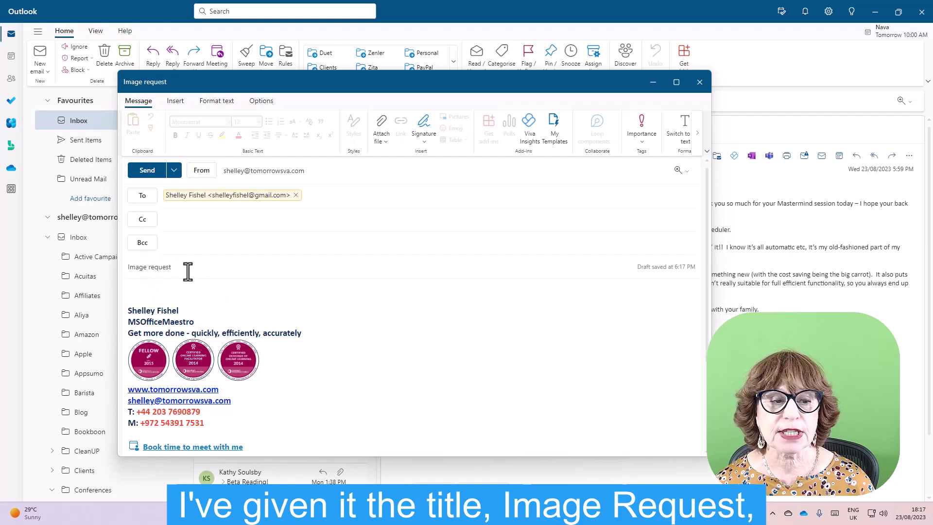
# Step: Paste the upload link into the Image request email body and send it
pyautogui.click(170, 291)
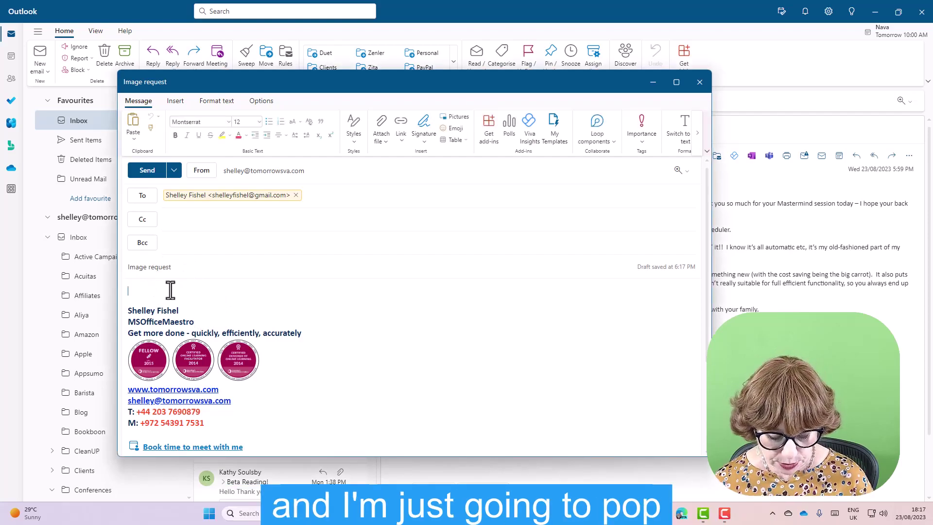
pyautogui.hotkey('ctrl', 'v')
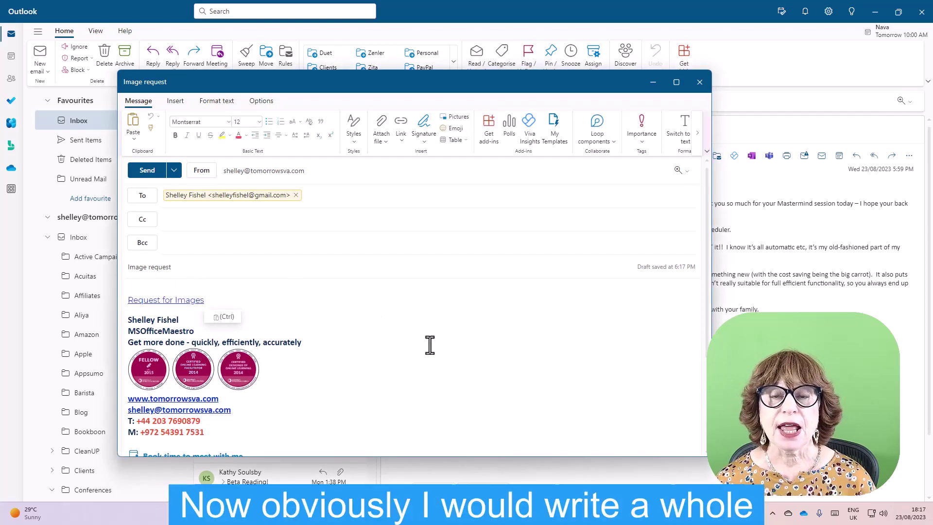
pyautogui.press('Home')
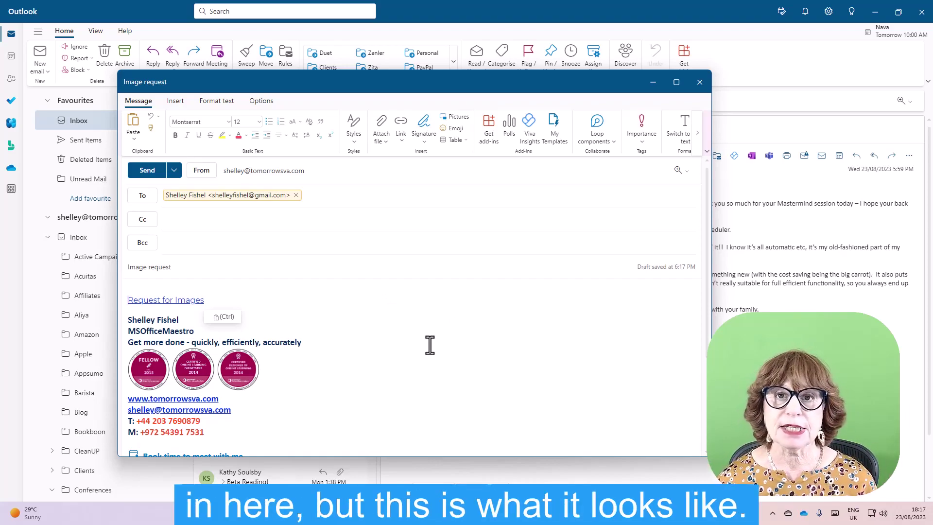
pyautogui.click(146, 172)
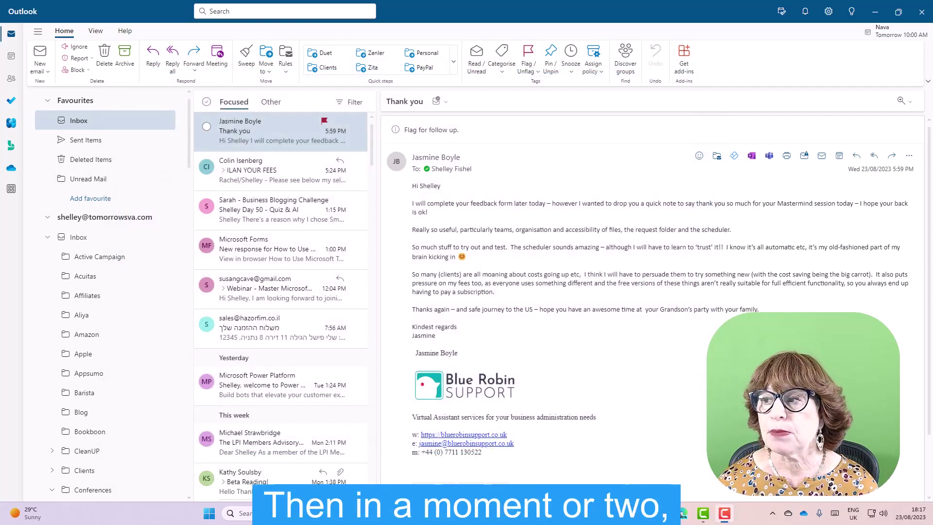
# Step: Open the received Image request email in Gmail and follow its upload link
pyautogui.click(878, 6)
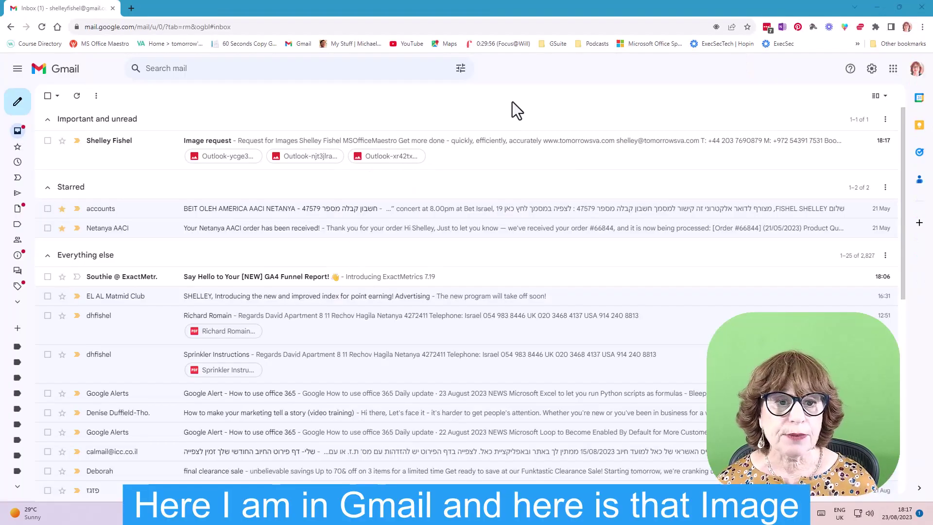
pyautogui.click(108, 146)
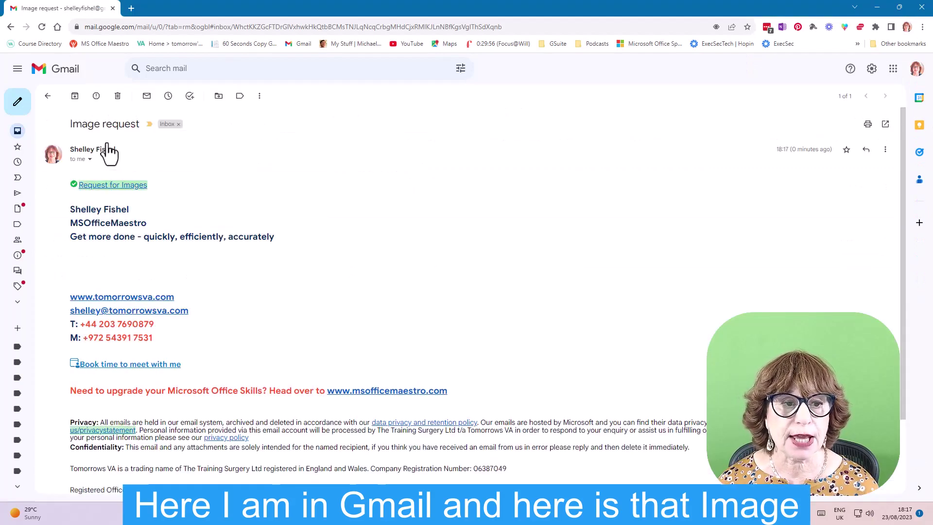
pyautogui.click(126, 188)
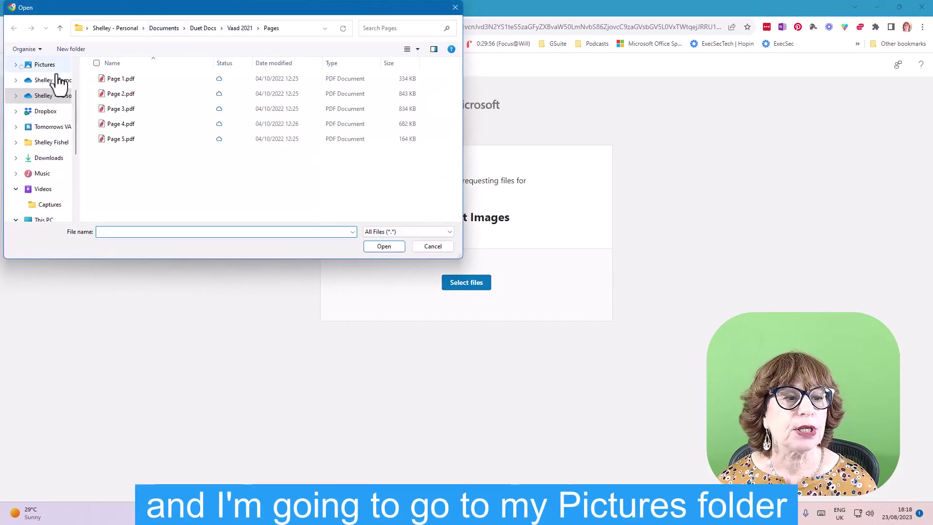
# Step: Browse the file picker to Pictures > Coffee Photos
pyautogui.scroll(1, 41, 125)
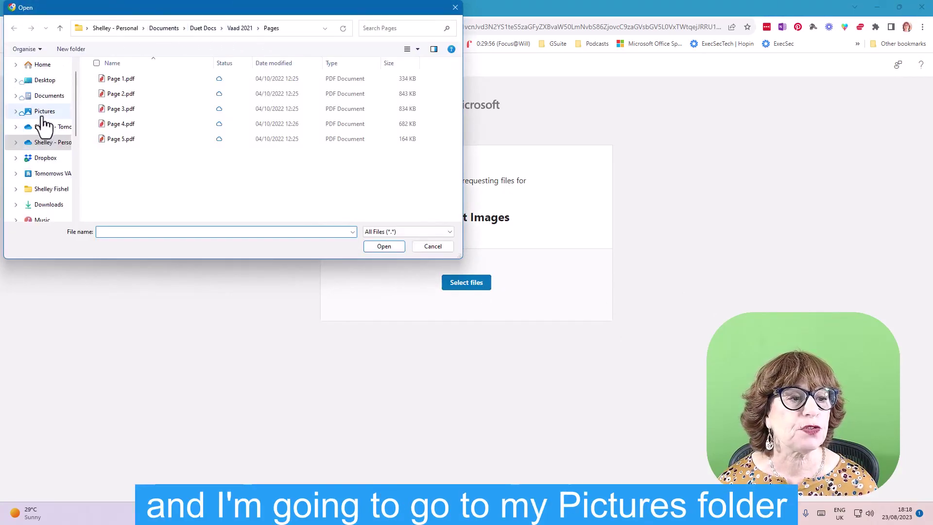
pyautogui.click(41, 112)
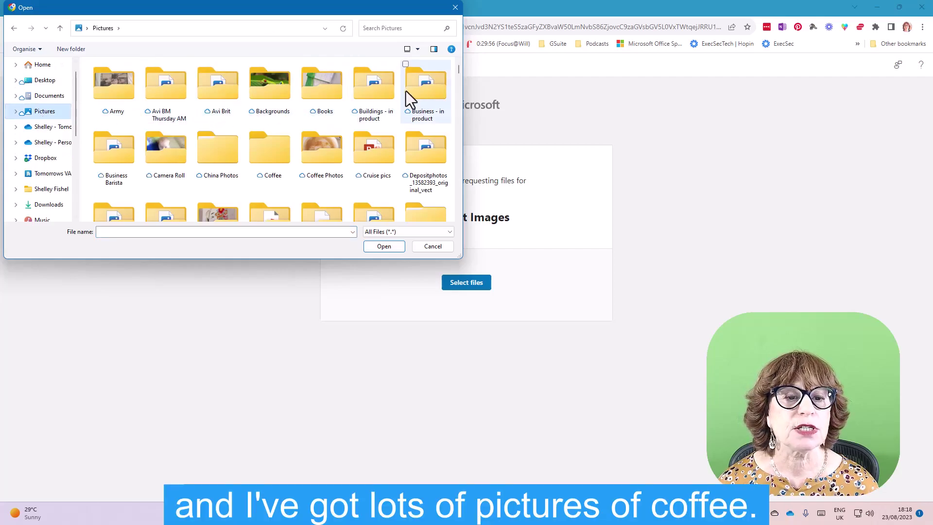
pyautogui.doubleClick(280, 150)
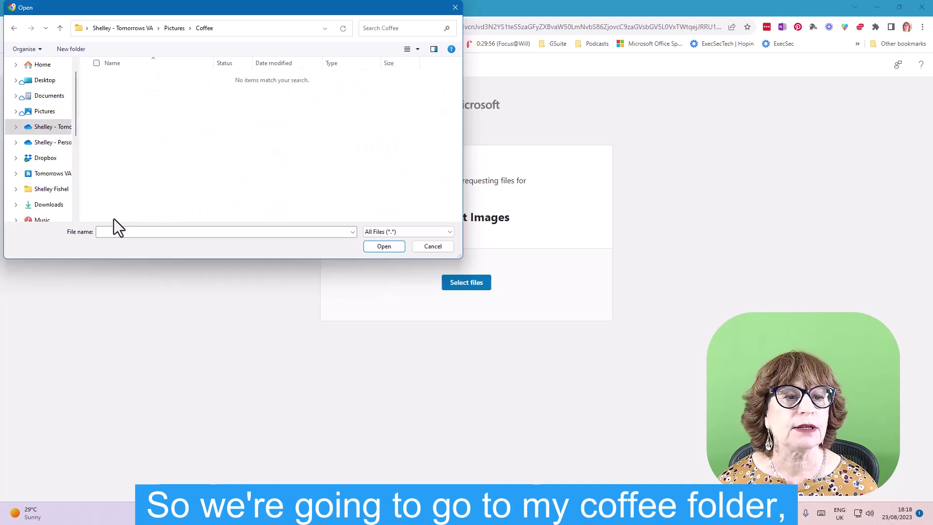
pyautogui.click(173, 28)
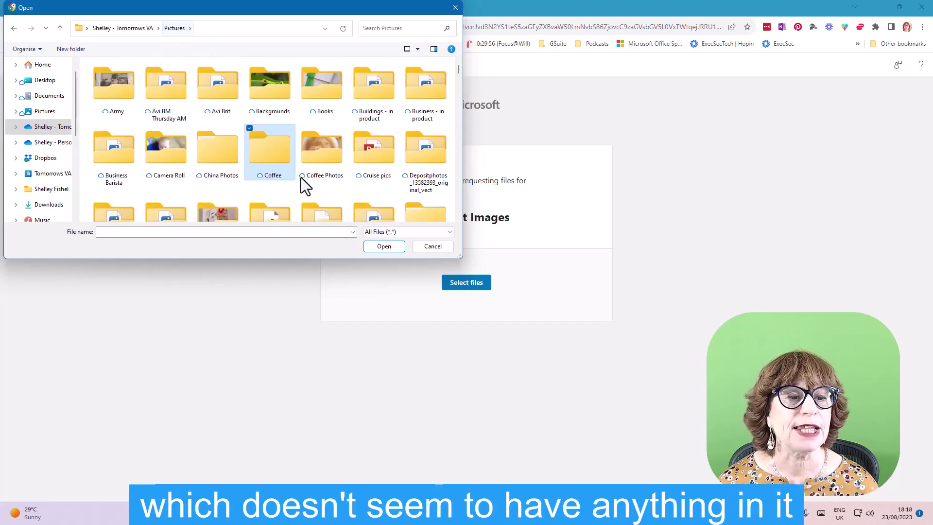
pyautogui.doubleClick(326, 157)
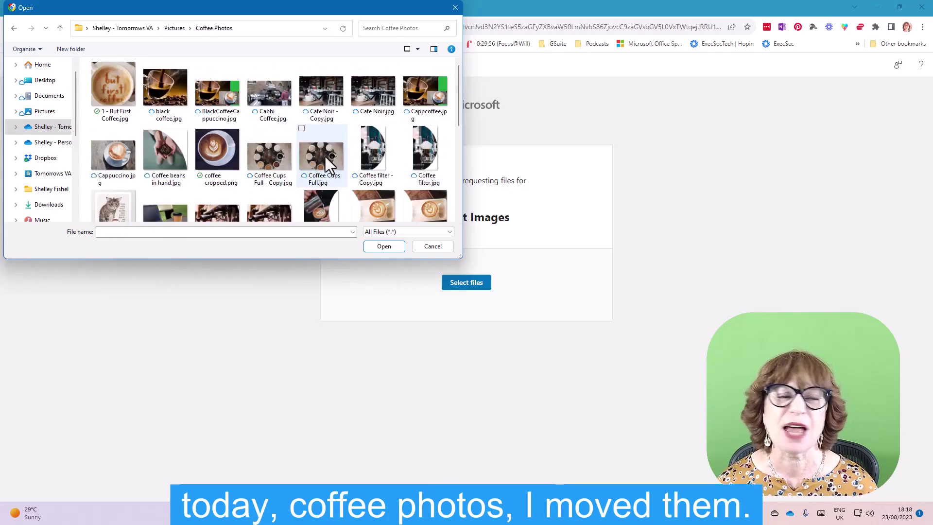
# Step: Add Cappuccino.jpg, then 1 - But First Coffee.jpg, to the upload form
pyautogui.click(105, 97)
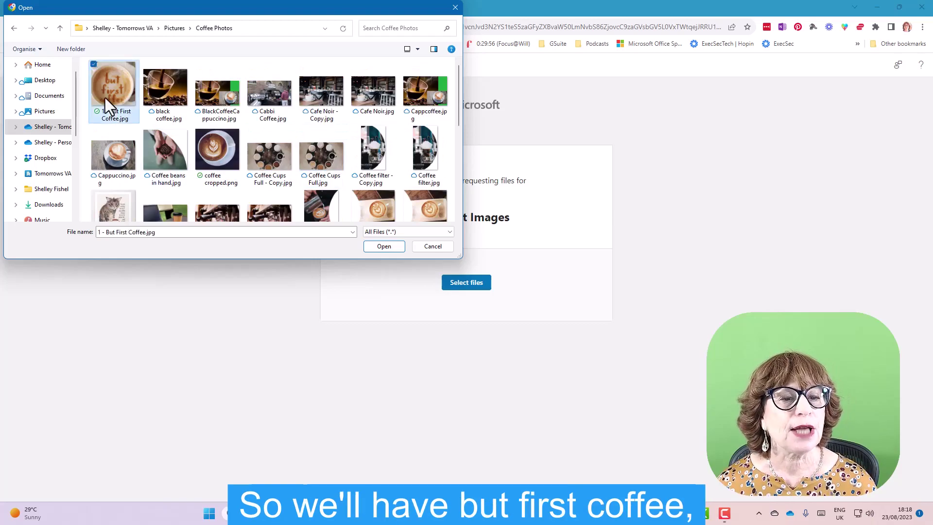
pyautogui.scroll(-3, 354, 196)
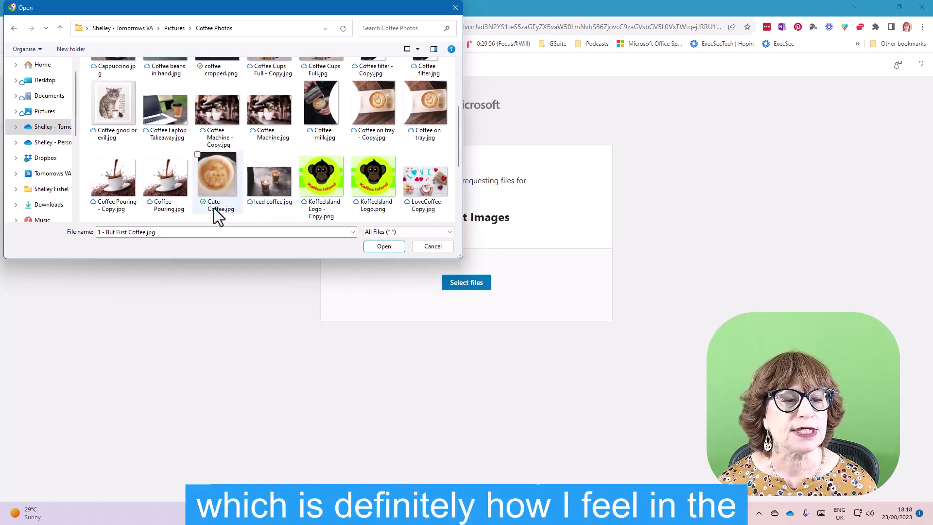
pyautogui.scroll(-3, 214, 208)
pyautogui.scroll(5, 214, 208)
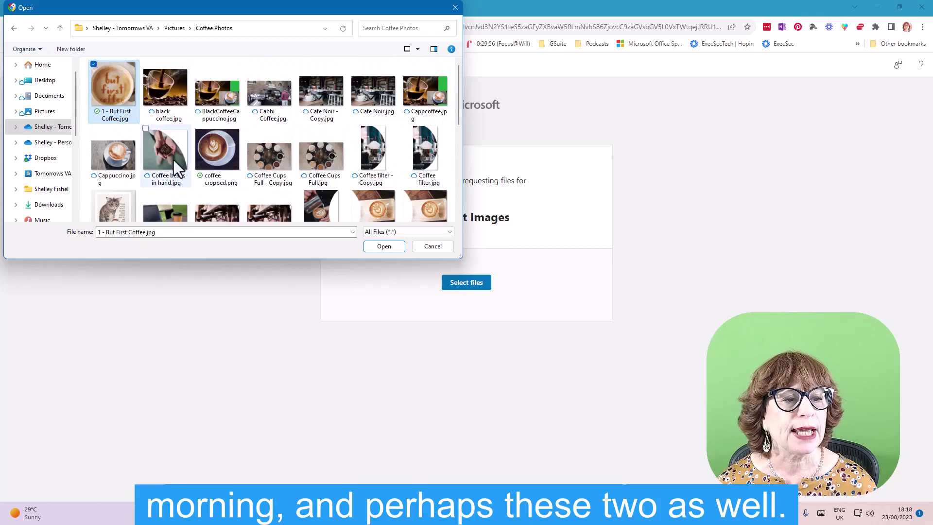
pyautogui.click(156, 90)
pyautogui.click(117, 155)
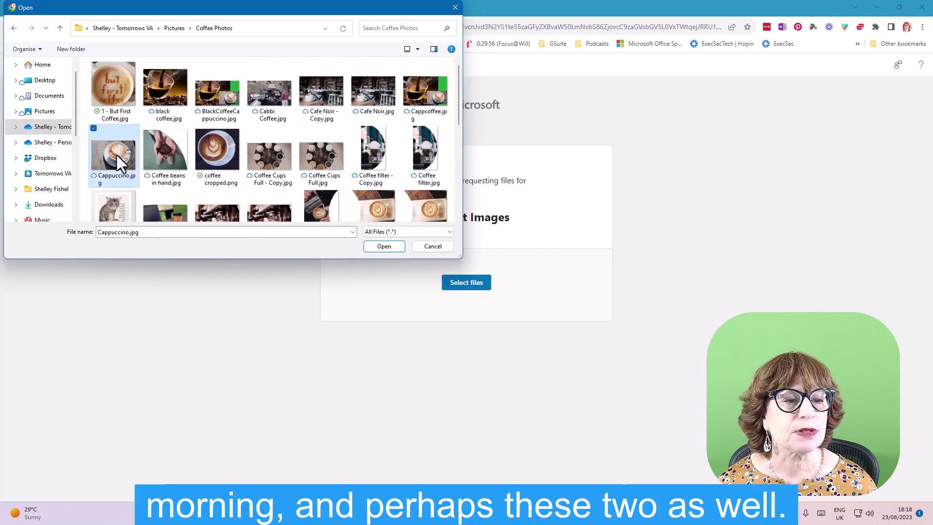
pyautogui.click(392, 246)
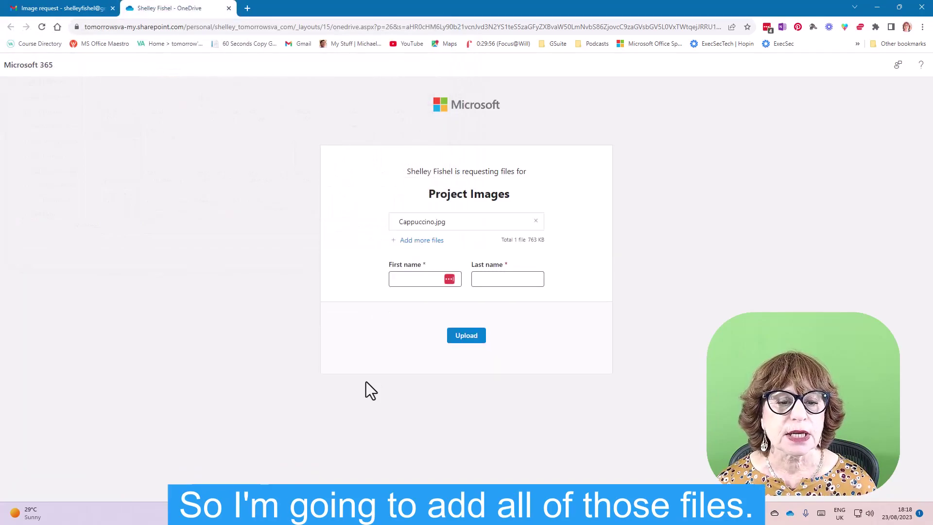
pyautogui.click(427, 242)
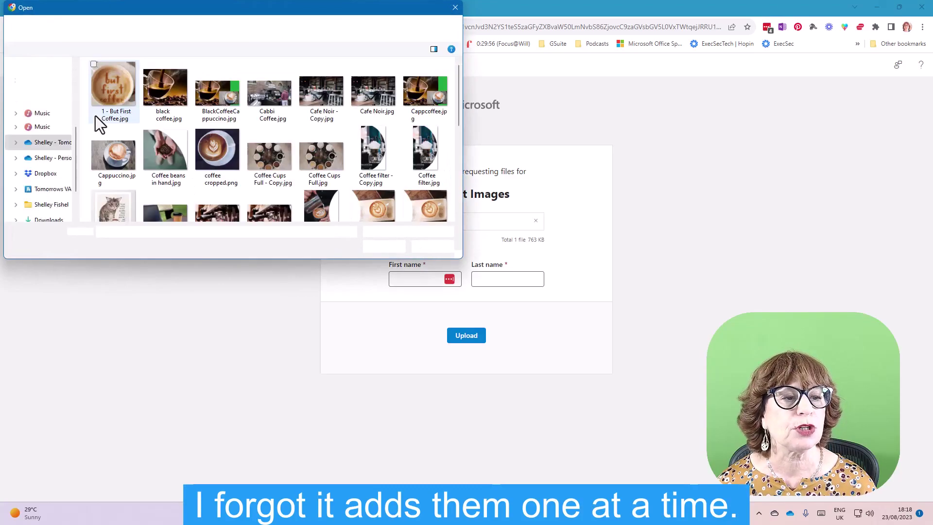
pyautogui.doubleClick(112, 96)
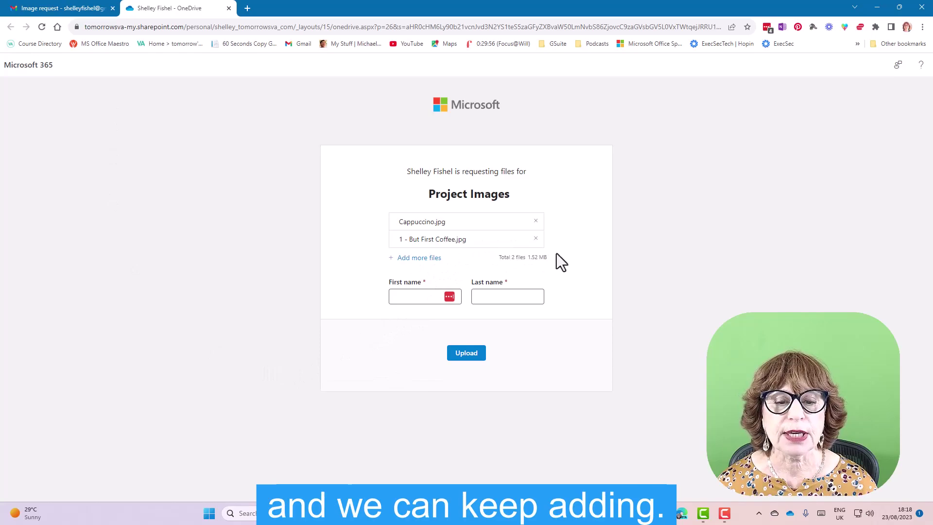
# Step: Enter the sender's first and last name and upload both coffee images
pyautogui.click(421, 296)
pyautogui.write('S')
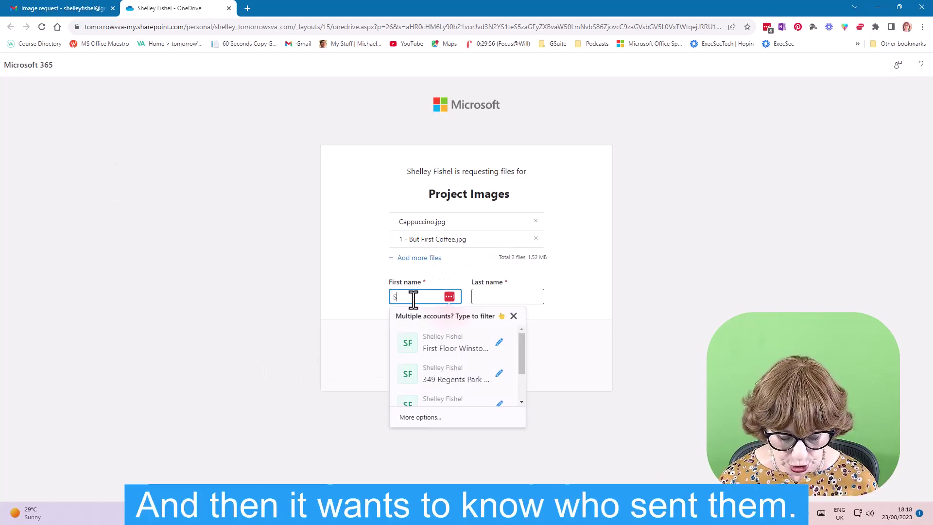
pyautogui.write('helley')
pyautogui.press('Tab')
pyautogui.write('Fi')
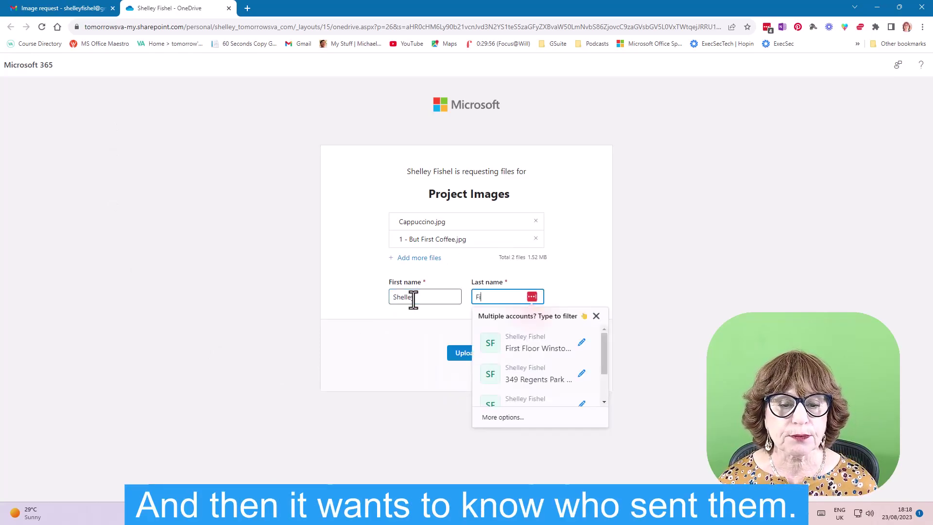
pyautogui.write('shel TMVA')
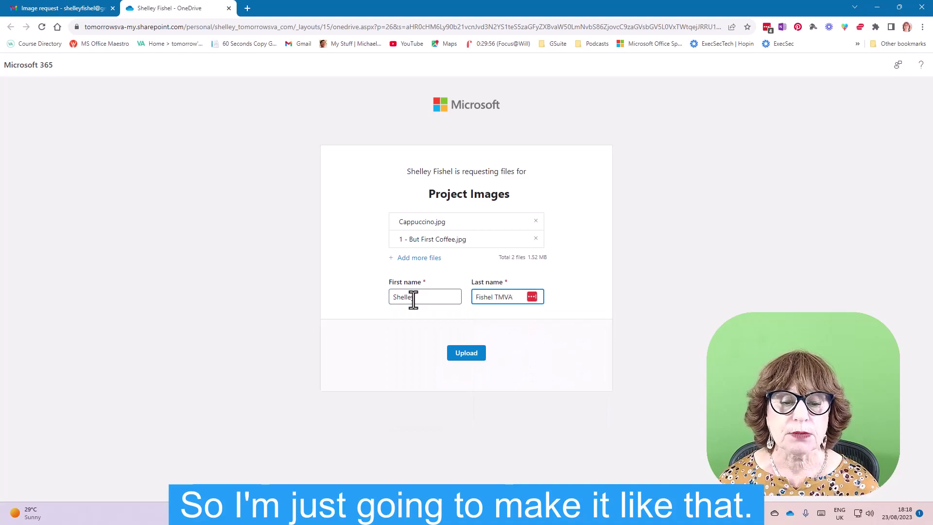
pyautogui.click(471, 353)
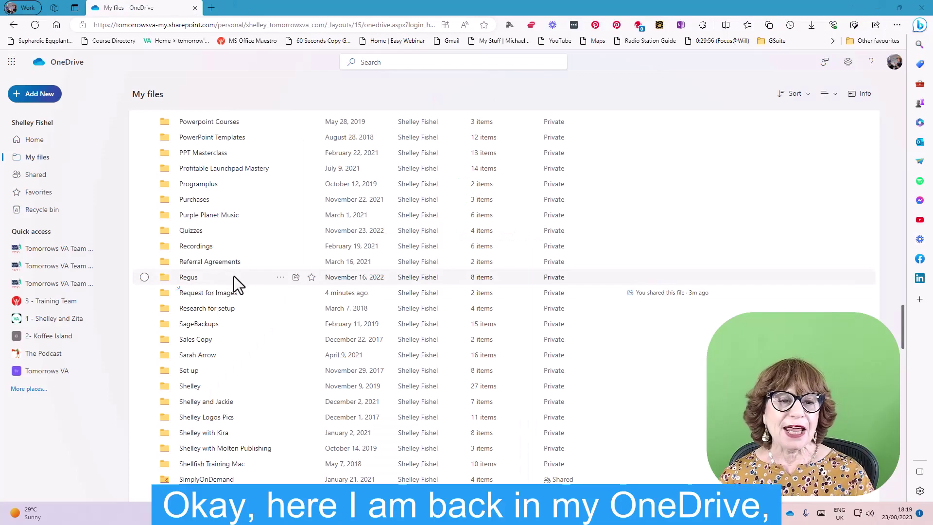
# Step: Open Request for Images and check the two uploaded coffee jpg files from Guest Contributor
pyautogui.click(198, 295)
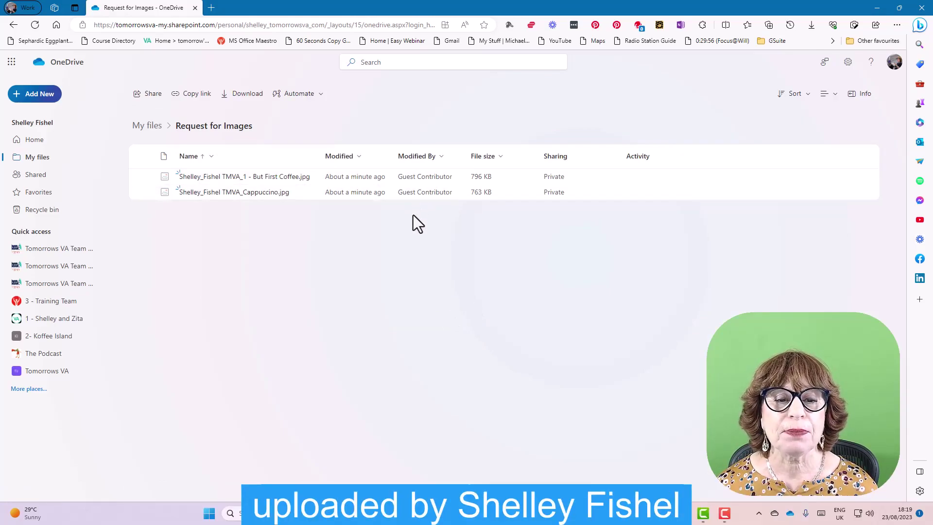
pyautogui.click(427, 195)
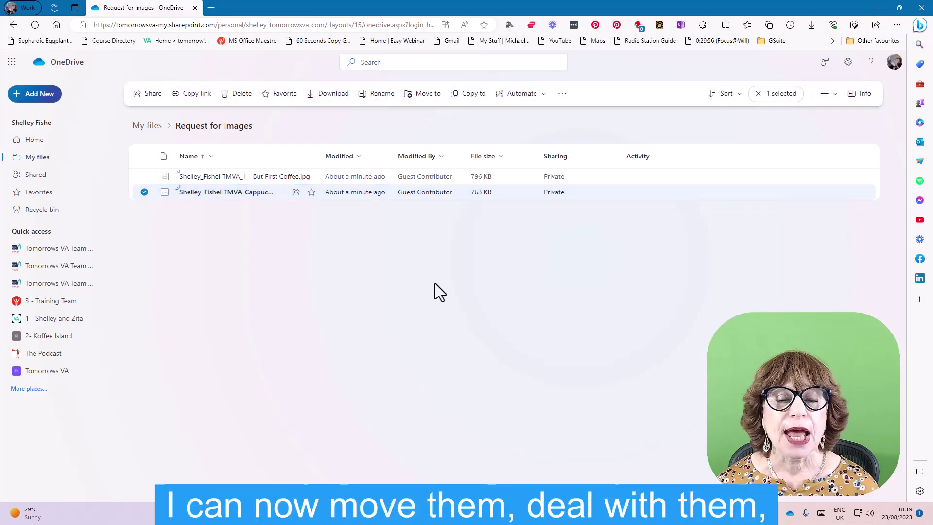
pyautogui.click(397, 319)
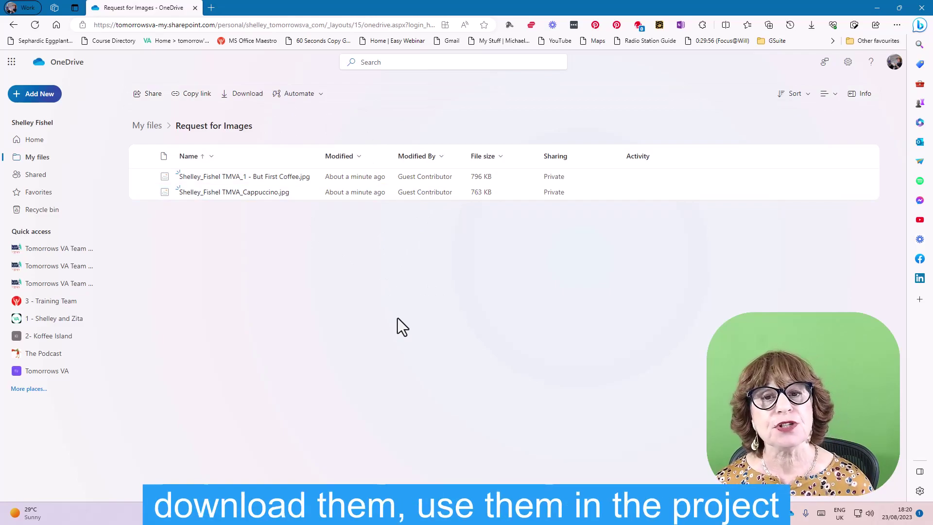